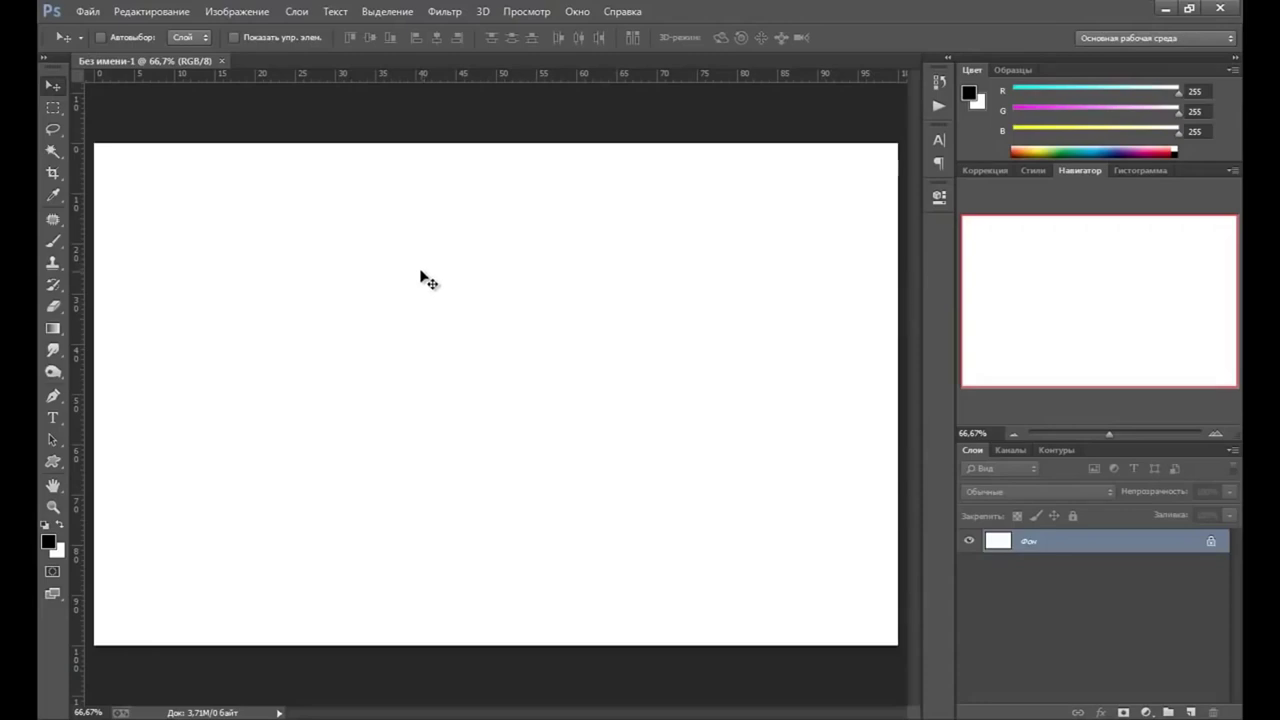
# - Open the Preset Manager, briefly switch its type to Styles, then set it back to Brushes
pyautogui.click(159, 14)
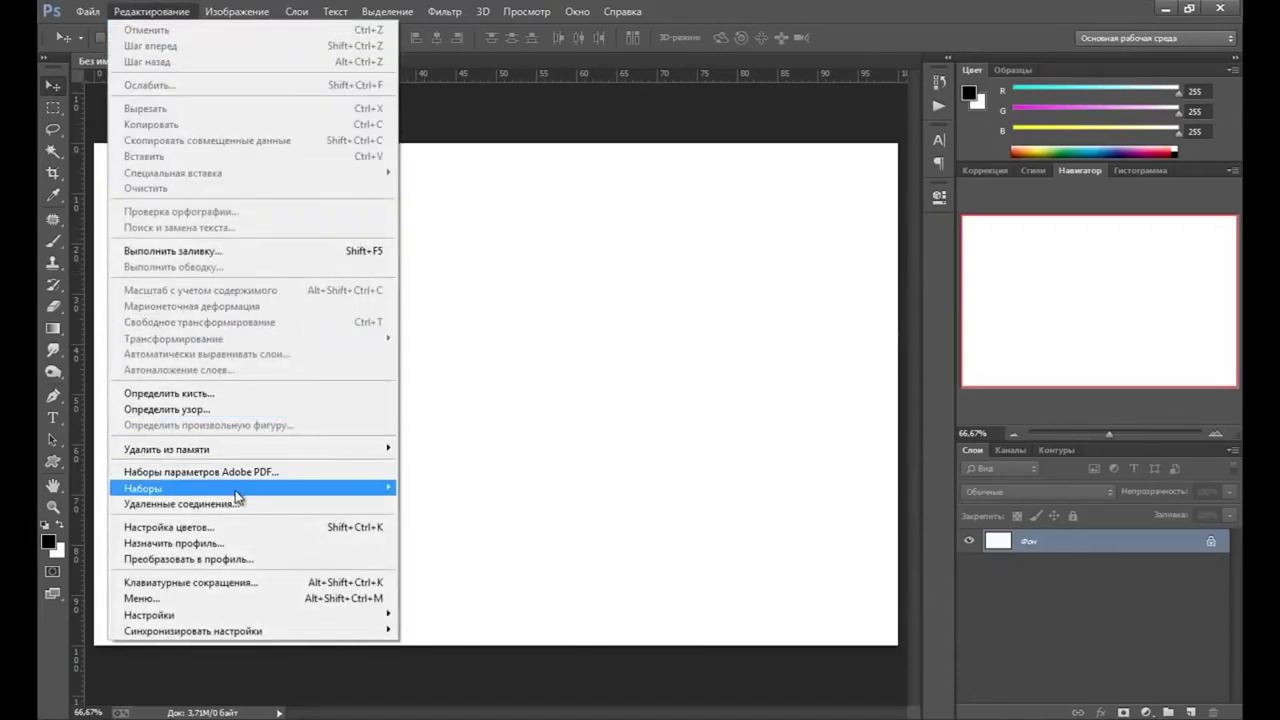
pyautogui.moveTo(143, 488)
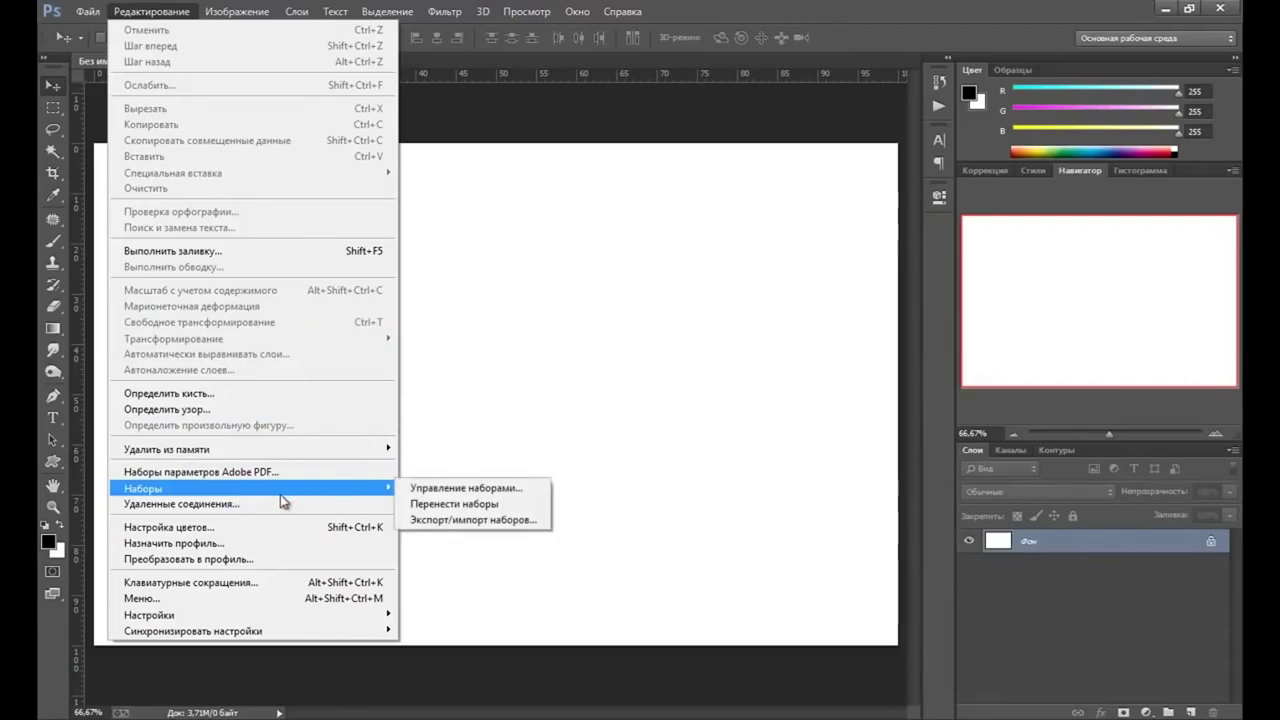
pyautogui.click(435, 494)
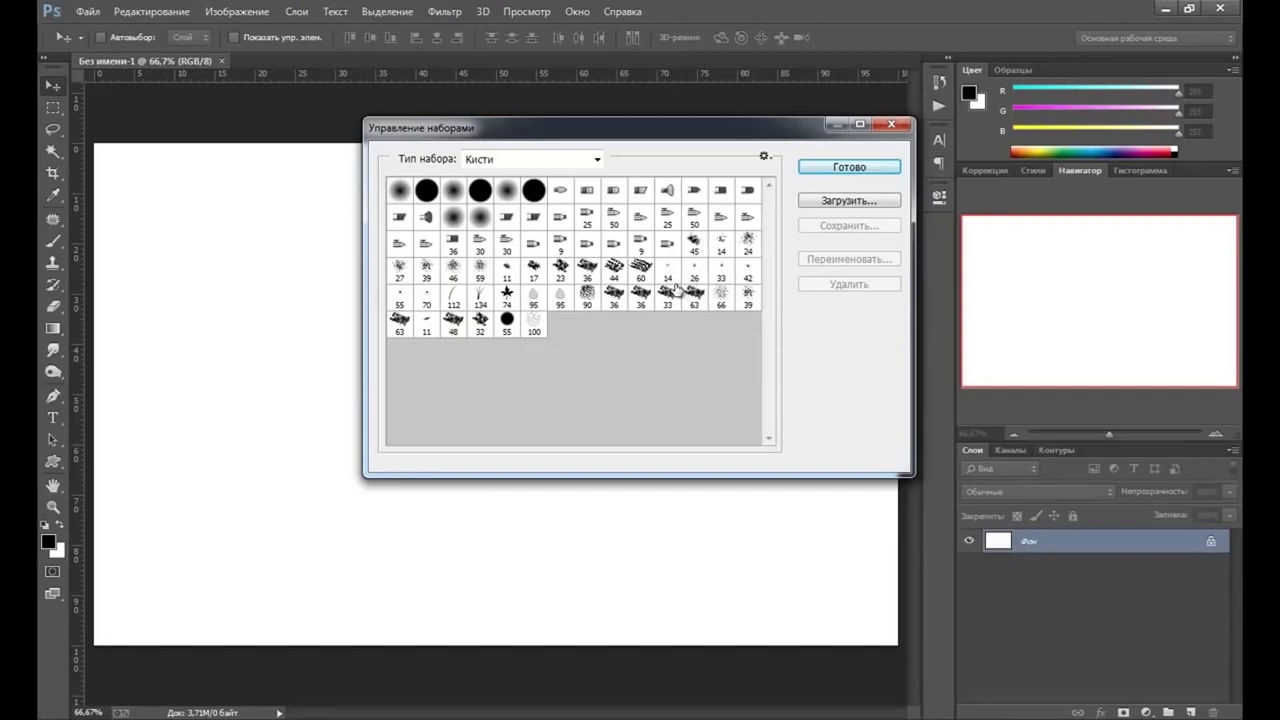
pyautogui.click(597, 160)
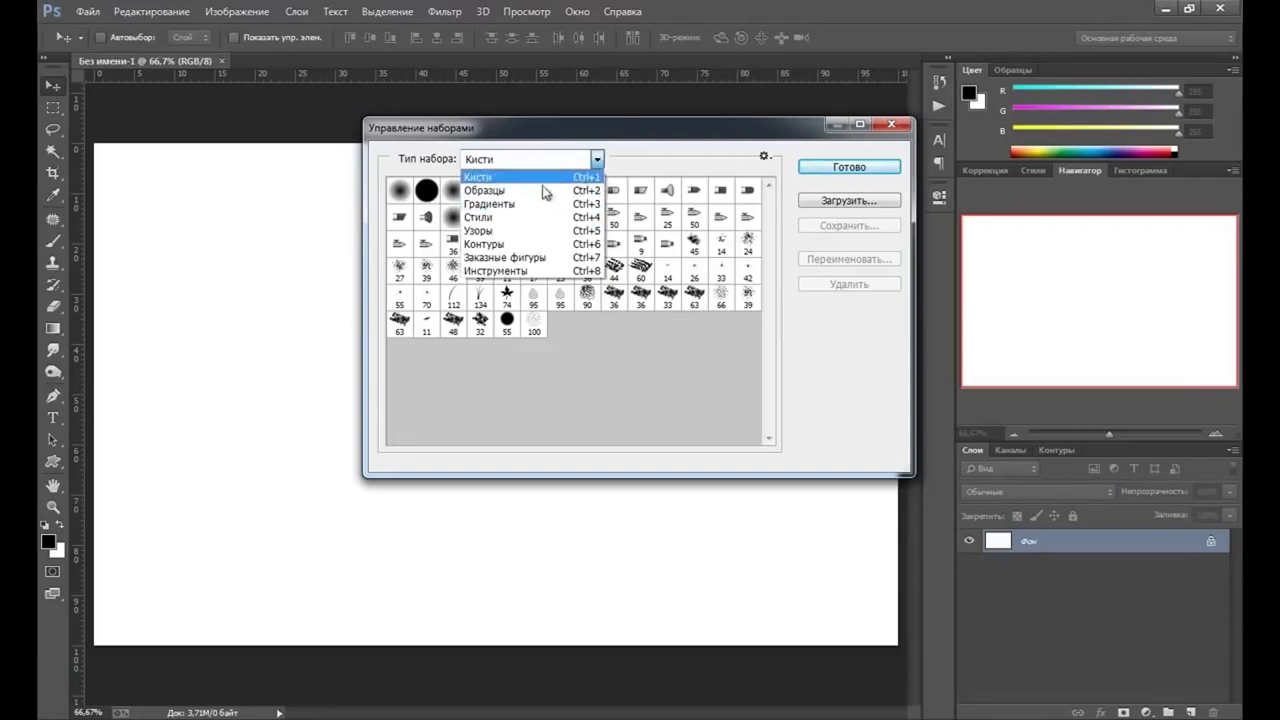
pyautogui.click(500, 217)
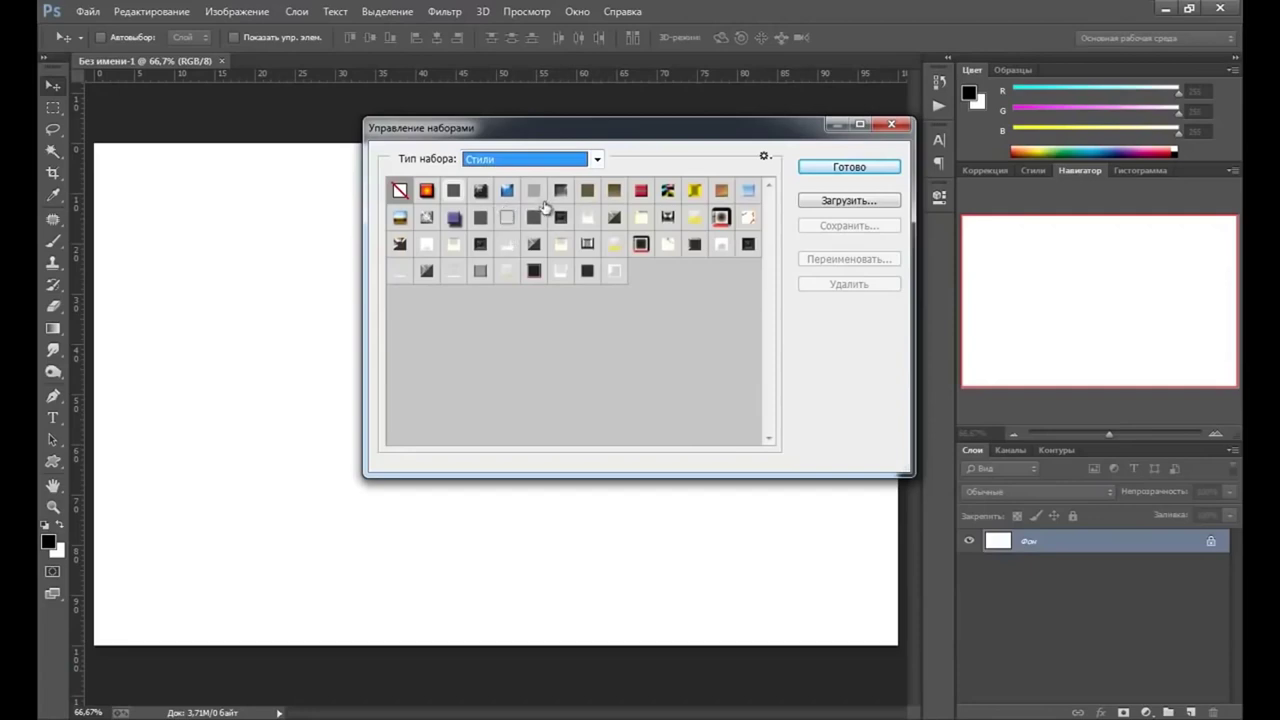
pyautogui.click(597, 159)
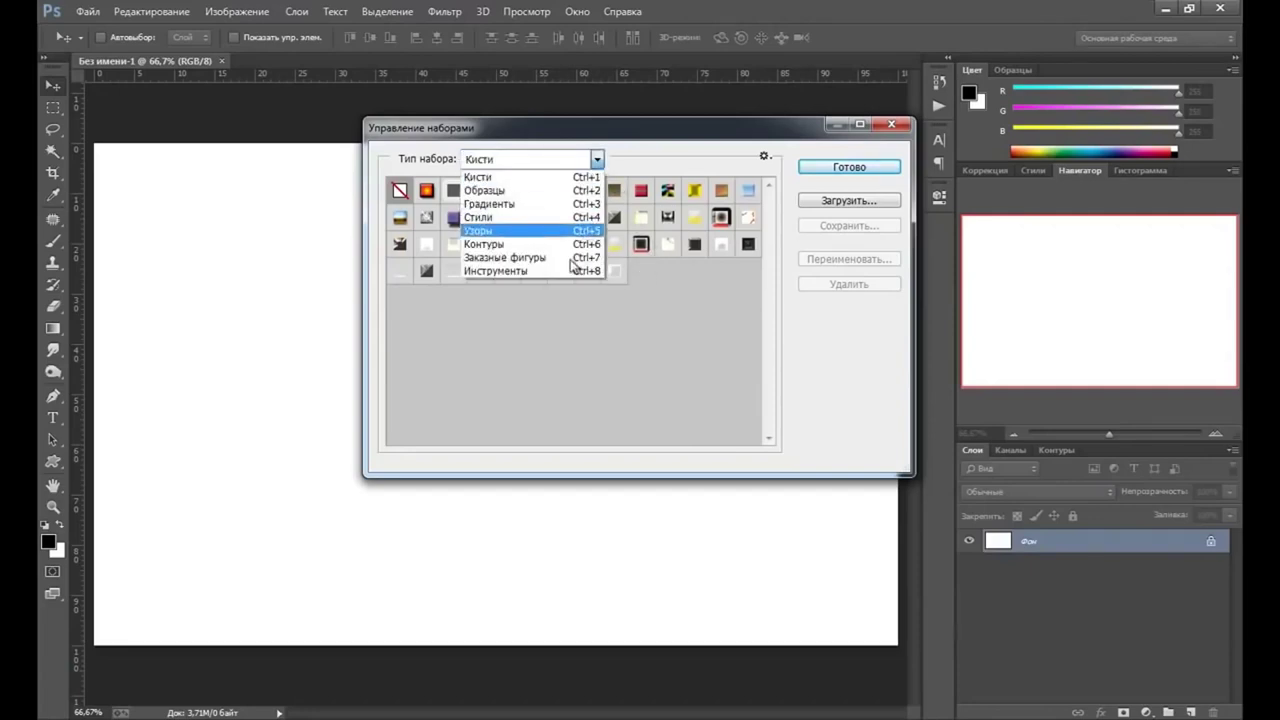
pyautogui.click(597, 159)
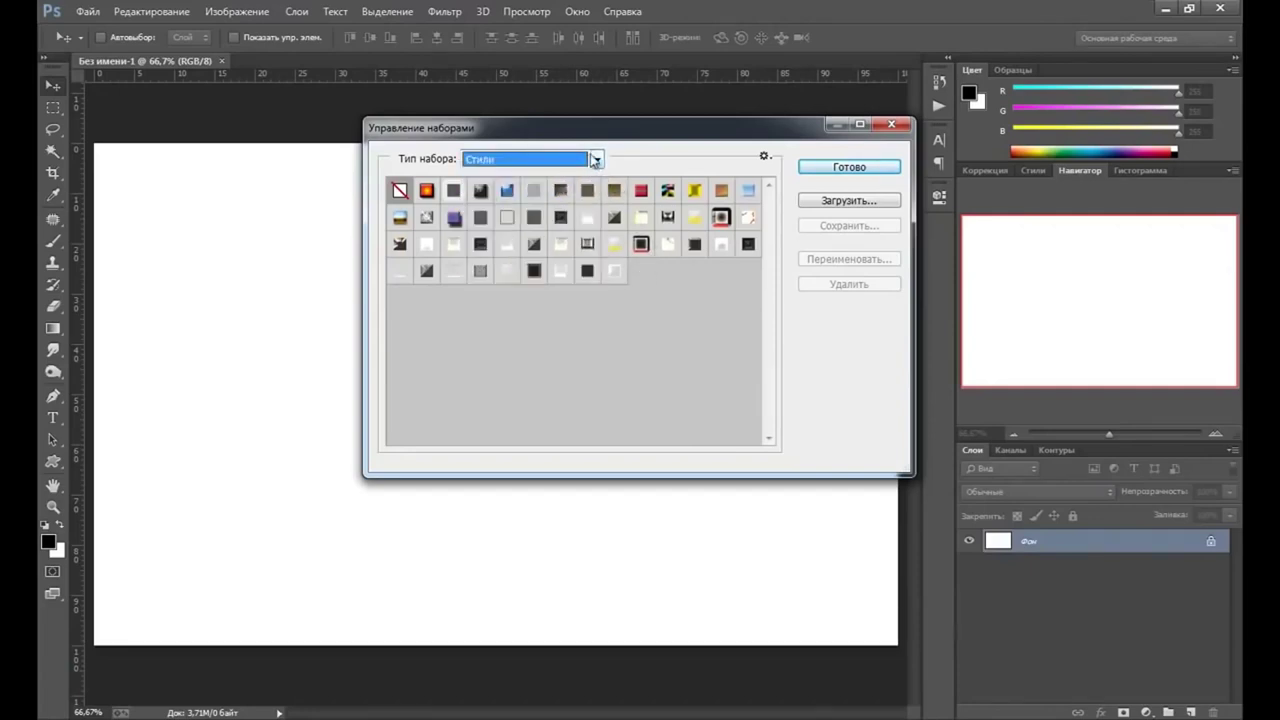
pyautogui.click(560, 160)
pyautogui.click(548, 177)
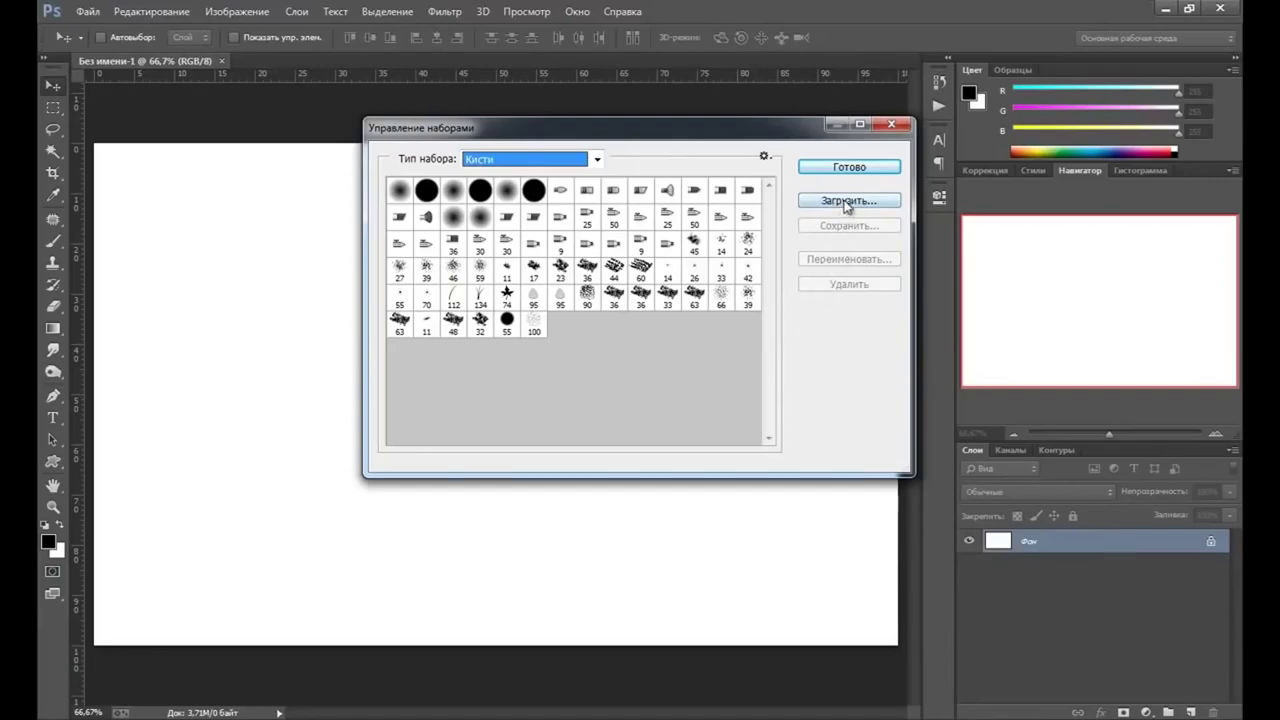
# - Load the brush file high_res_paint_strokes__set_i_by_raekre.abr from the кисти folder into the presets
pyautogui.click(845, 203)
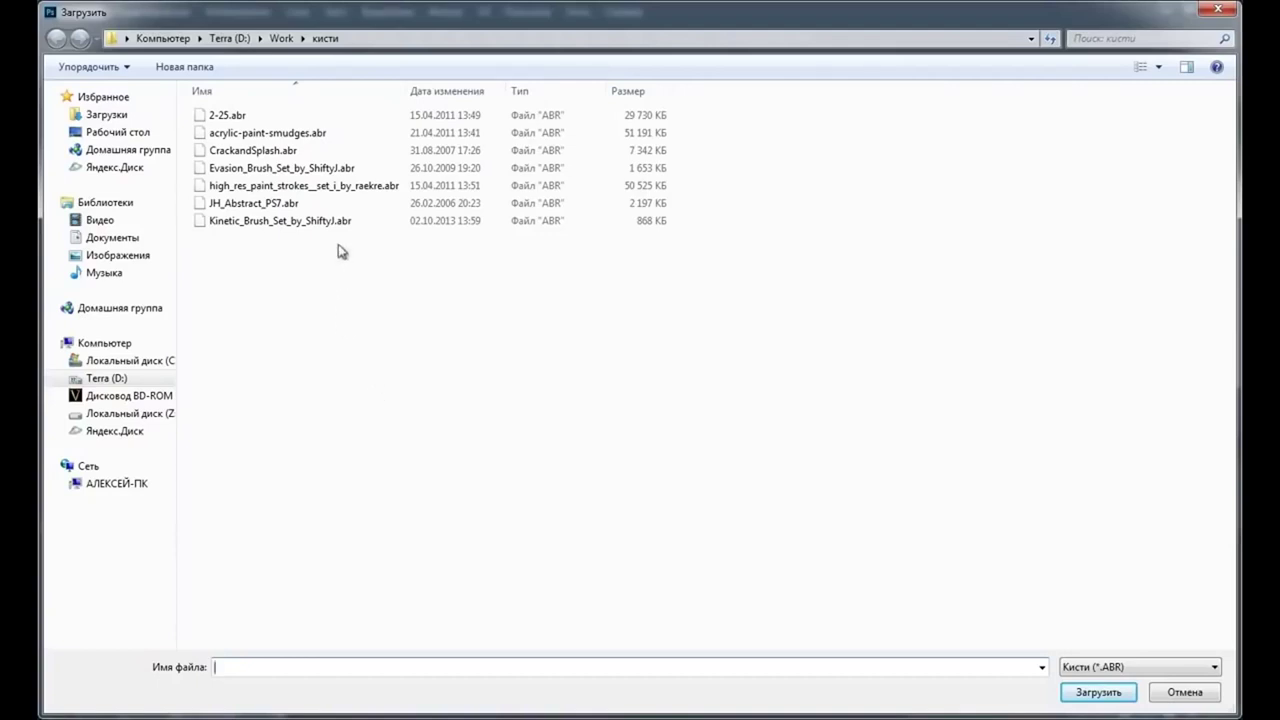
pyautogui.click(336, 190)
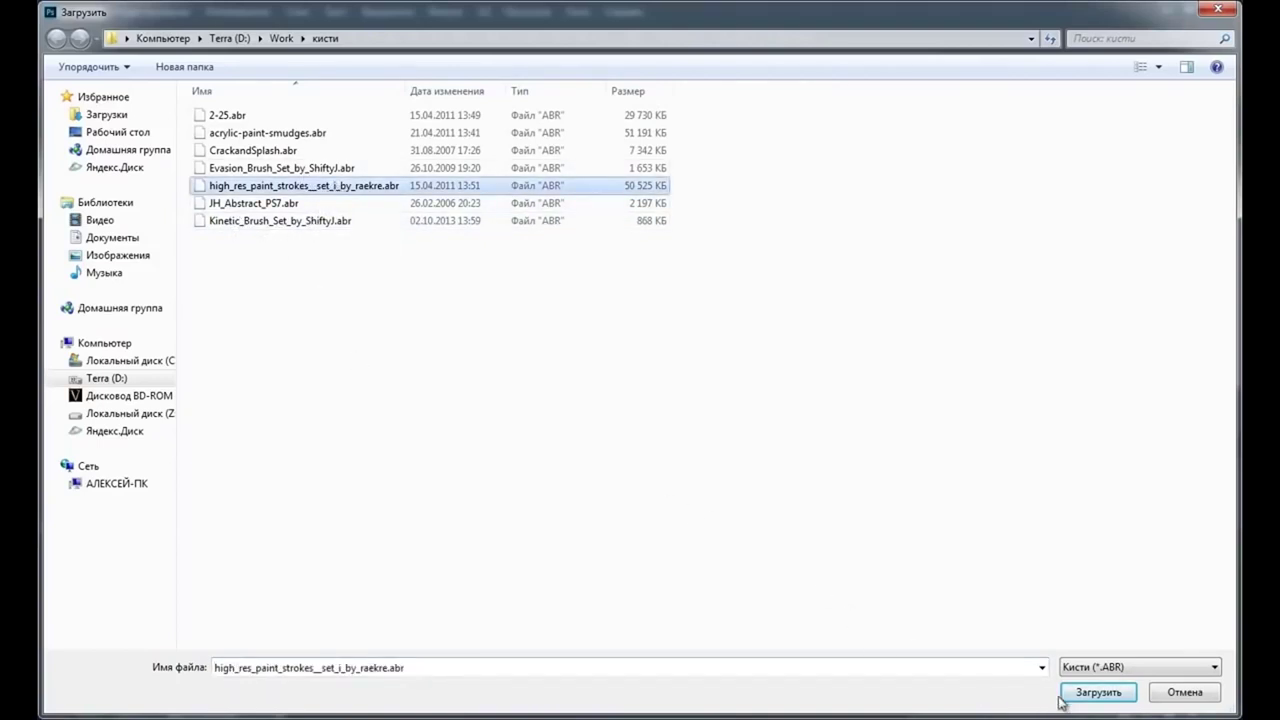
pyautogui.click(1088, 692)
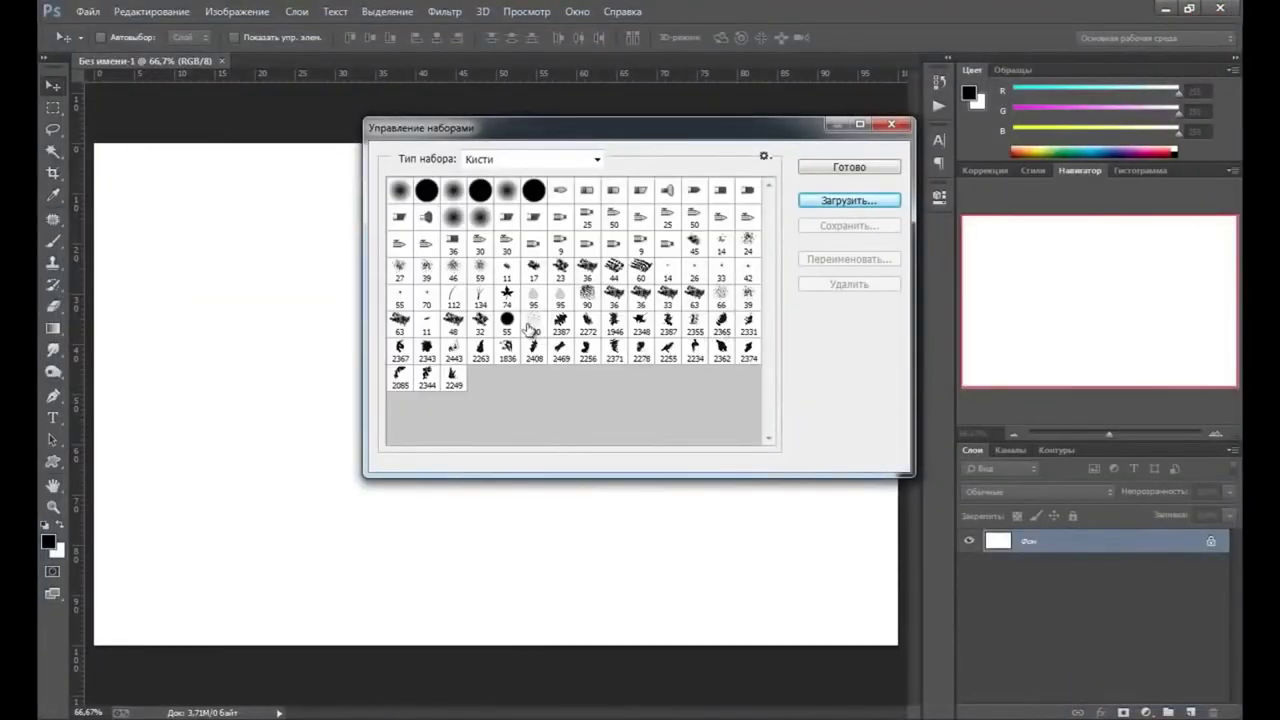
# - Check the name of new brush 2387, dismiss it, and close the Preset Manager with Done
pyautogui.click(560, 323)
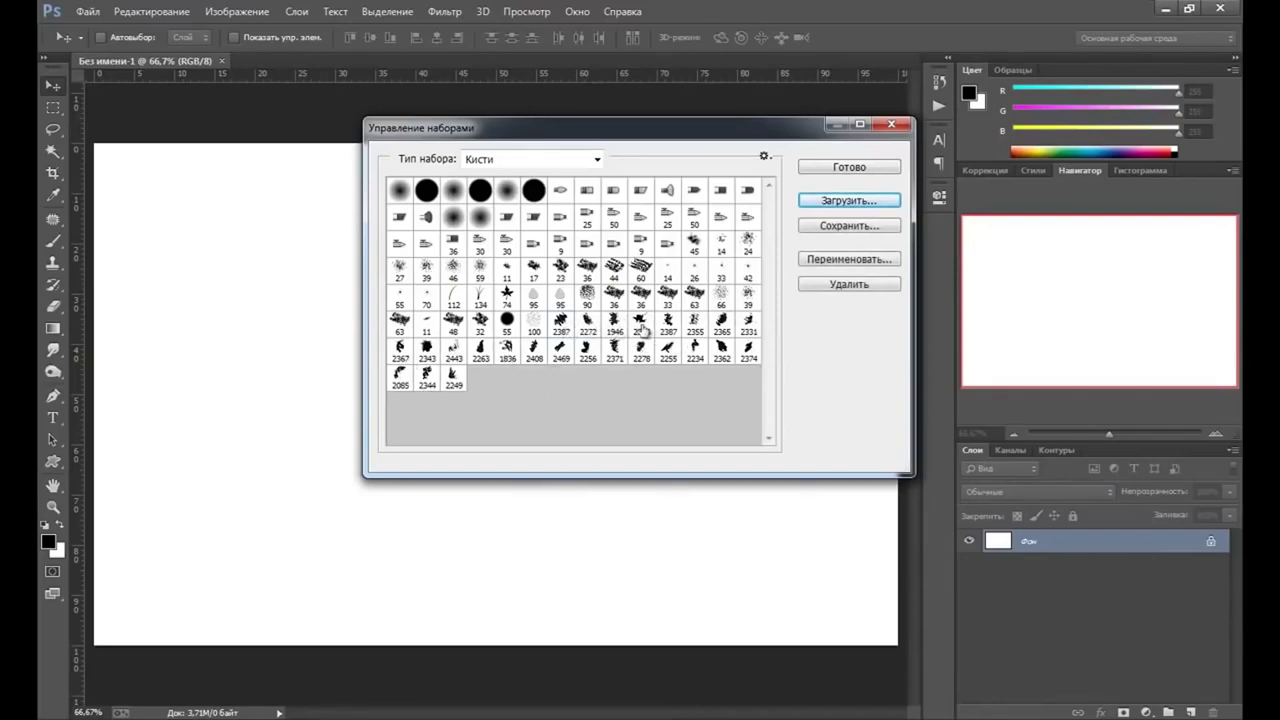
pyautogui.doubleClick(672, 324)
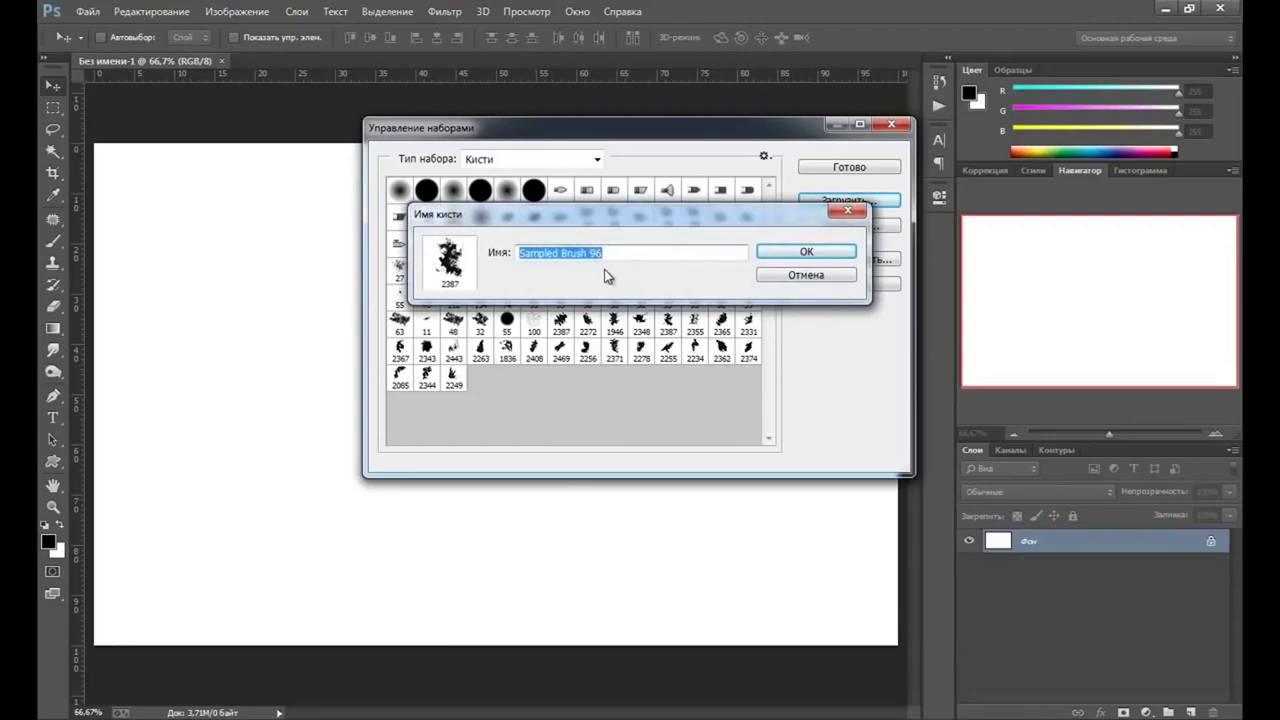
pyautogui.click(786, 279)
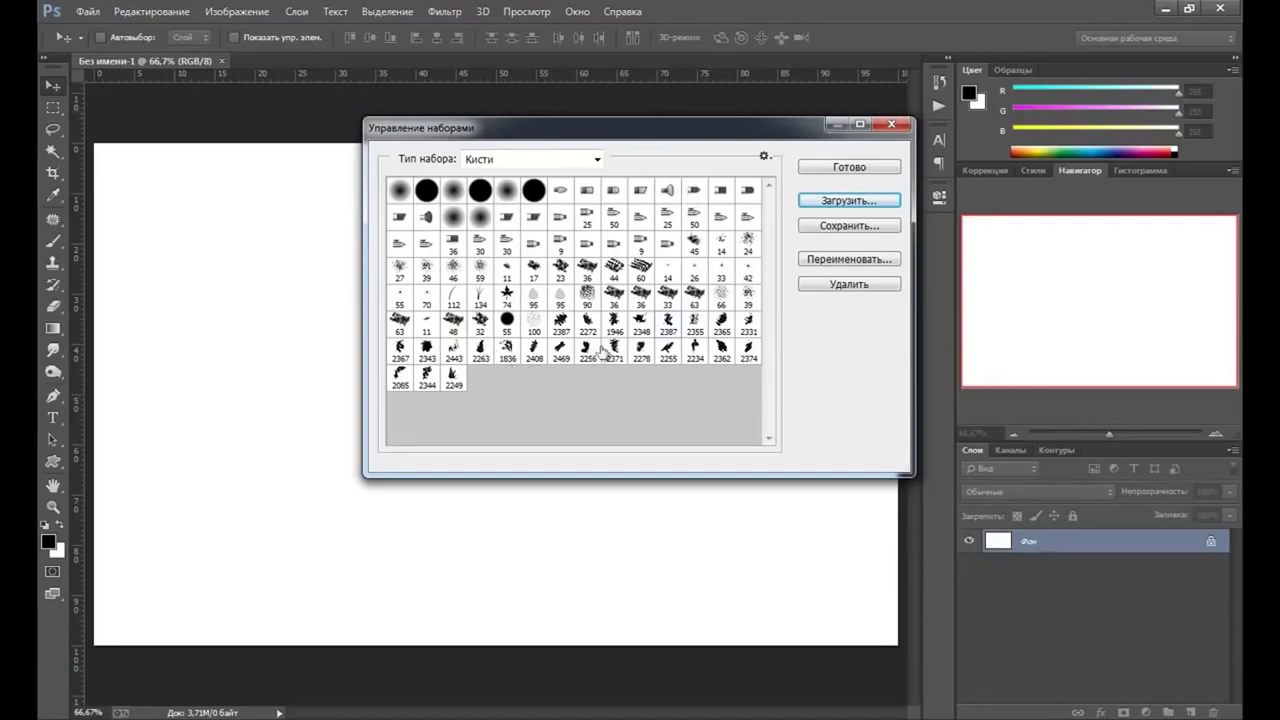
pyautogui.click(840, 170)
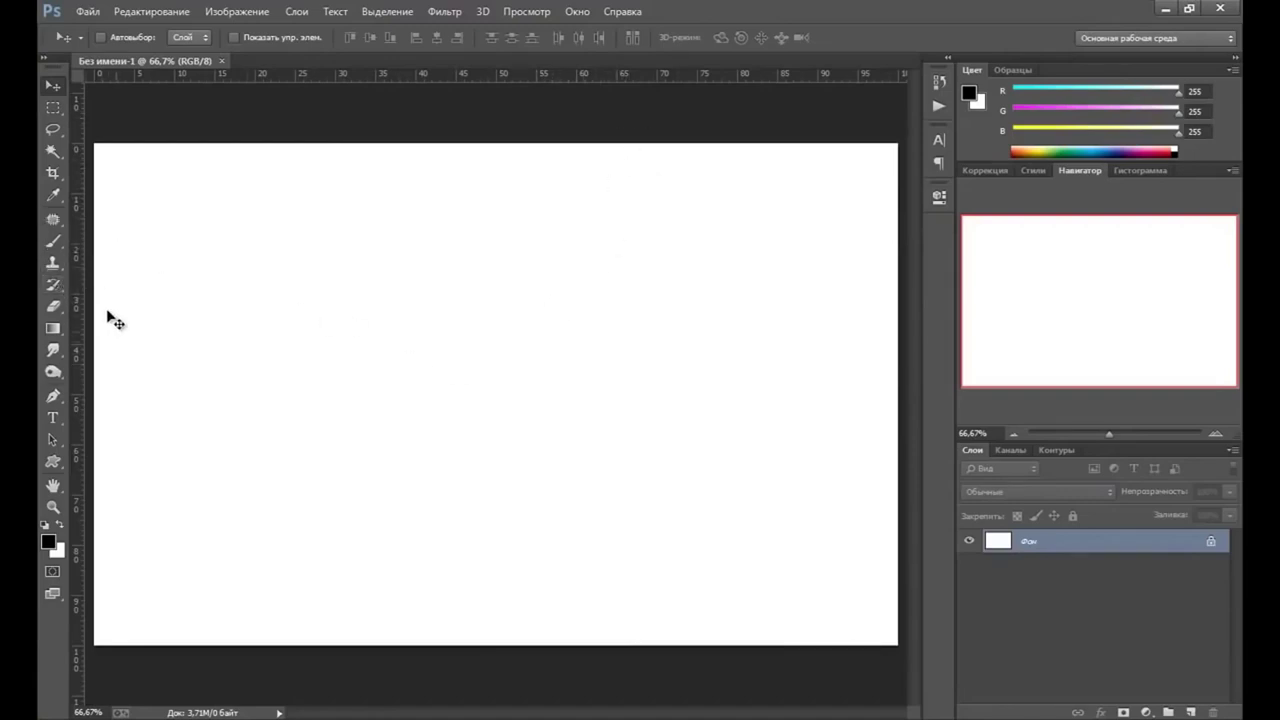
# - Select the Brush tool and choose loaded brush 2443 (after trying 2085) from the preset picker
pyautogui.click(54, 241)
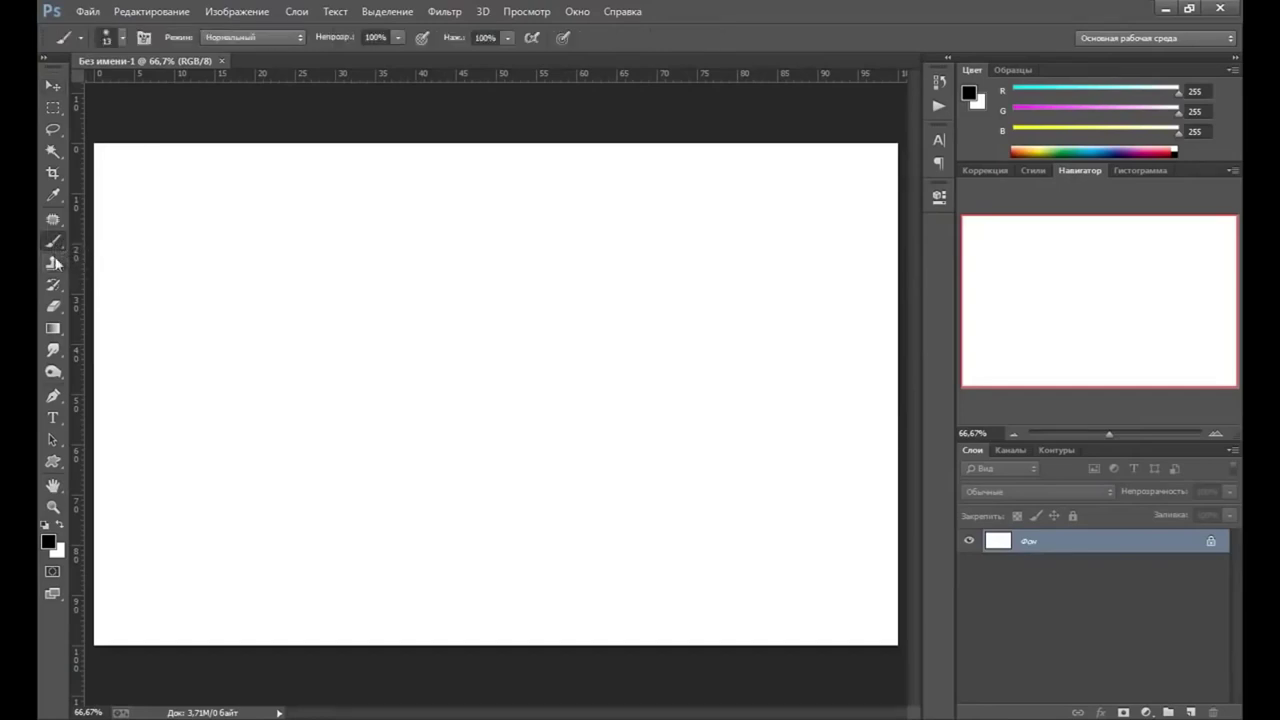
pyautogui.click(123, 40)
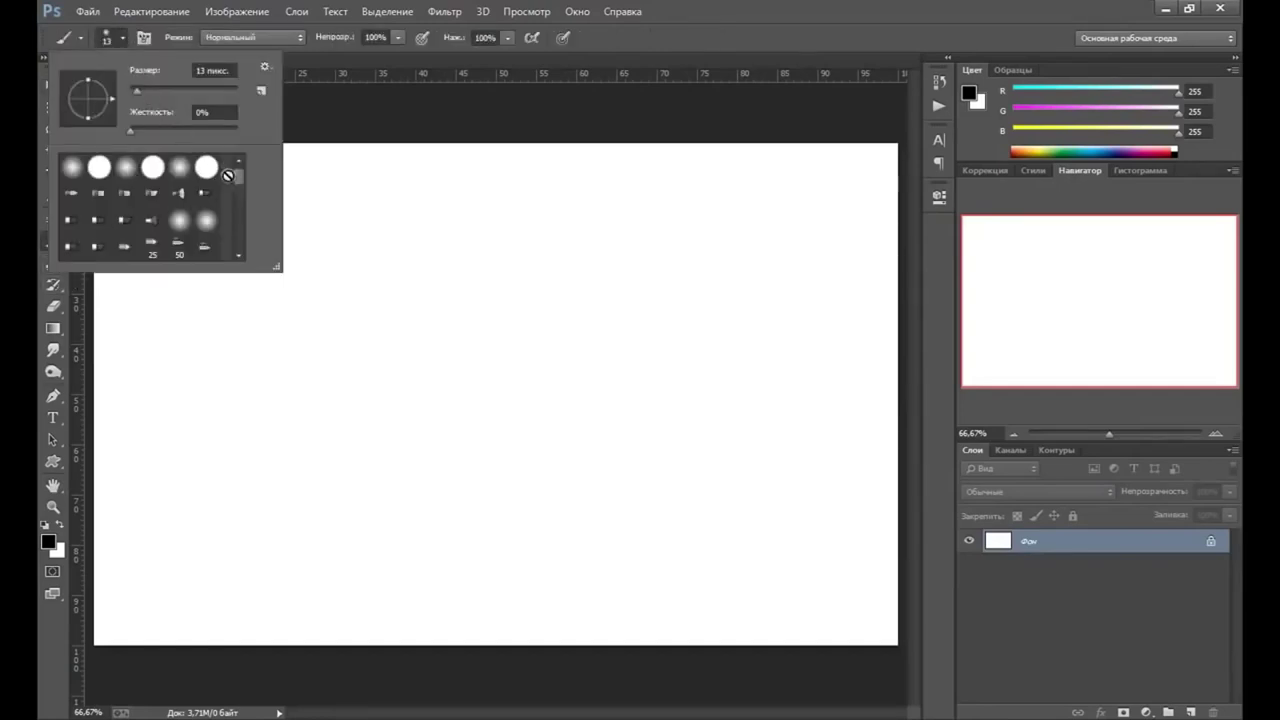
pyautogui.moveTo(235, 184); pyautogui.dragTo(243, 250)
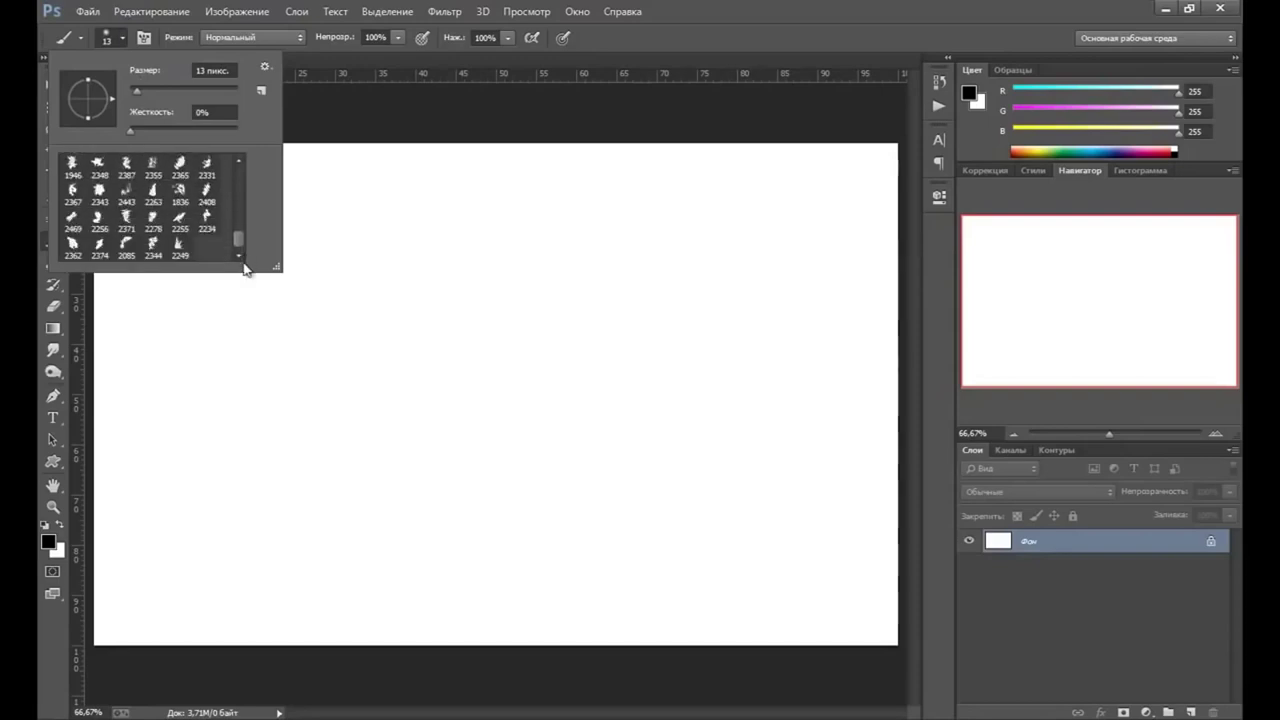
pyautogui.click(127, 242)
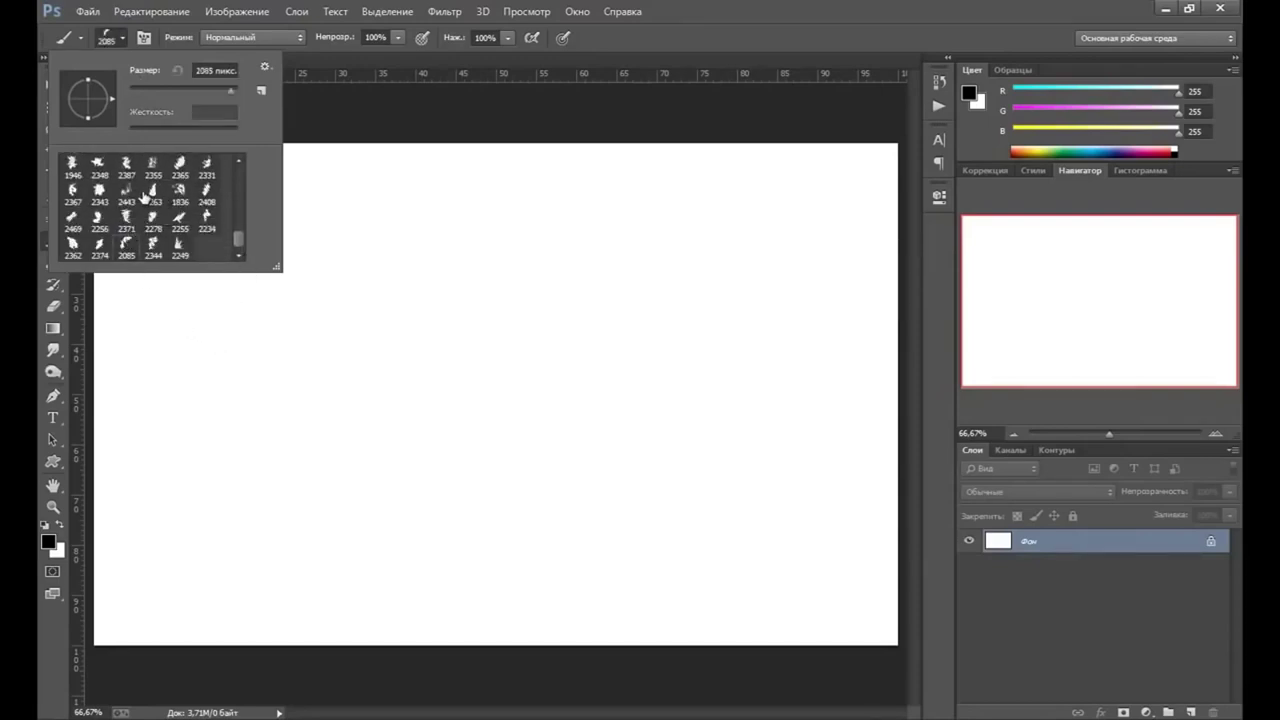
pyautogui.click(130, 196)
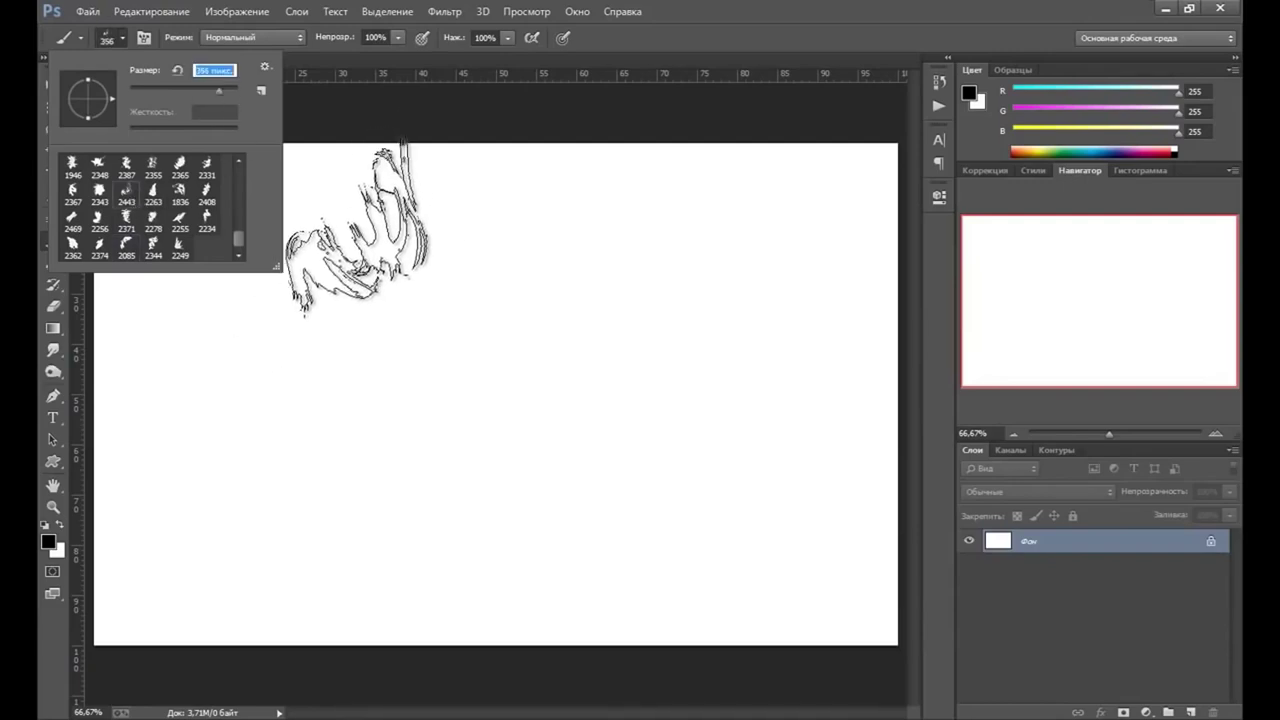
# - Paint dark 356 px strokes with brush 2443 across the canvas's upper left
pyautogui.moveTo(386, 271)
pyautogui.mouseDown()
pyautogui.moveTo(415, 335)
pyautogui.moveTo(270, 372)
pyautogui.mouseUp()
pyautogui.click(470, 358)
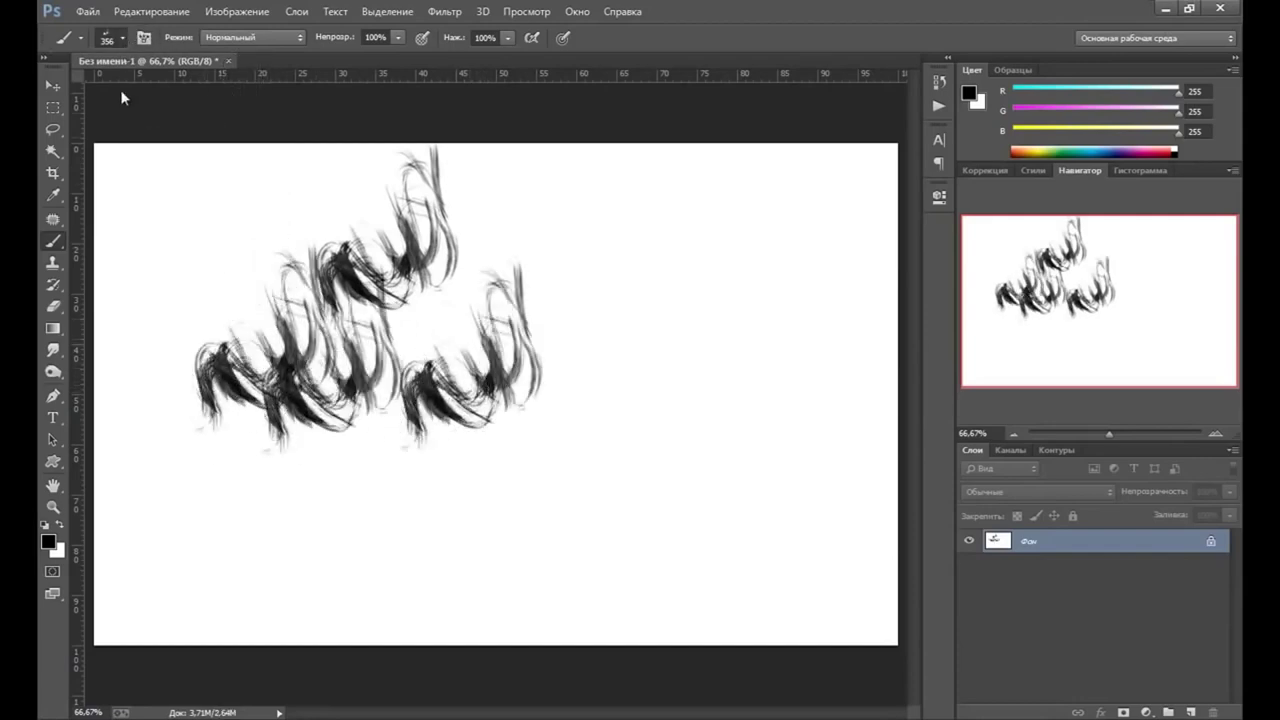
pyautogui.click(122, 38)
# - Choose brush 2367 and set the foreground colour to pure red
pyautogui.click(78, 190)
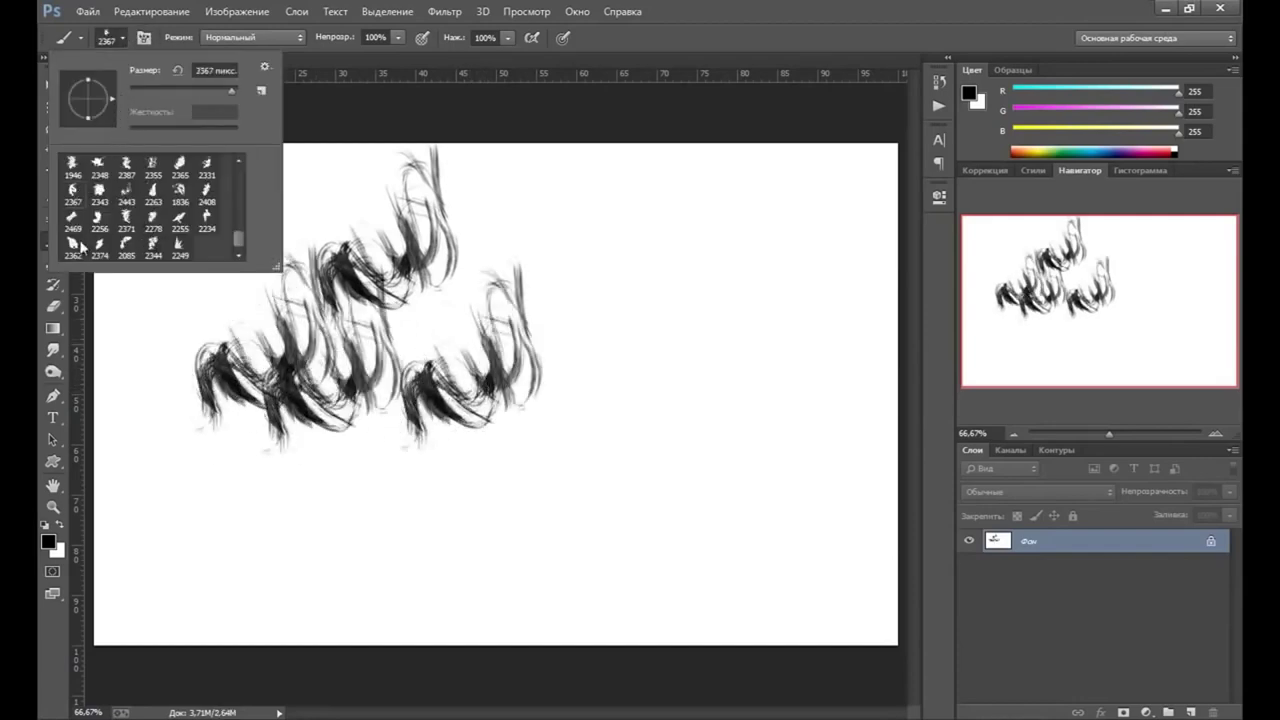
pyautogui.click(47, 542)
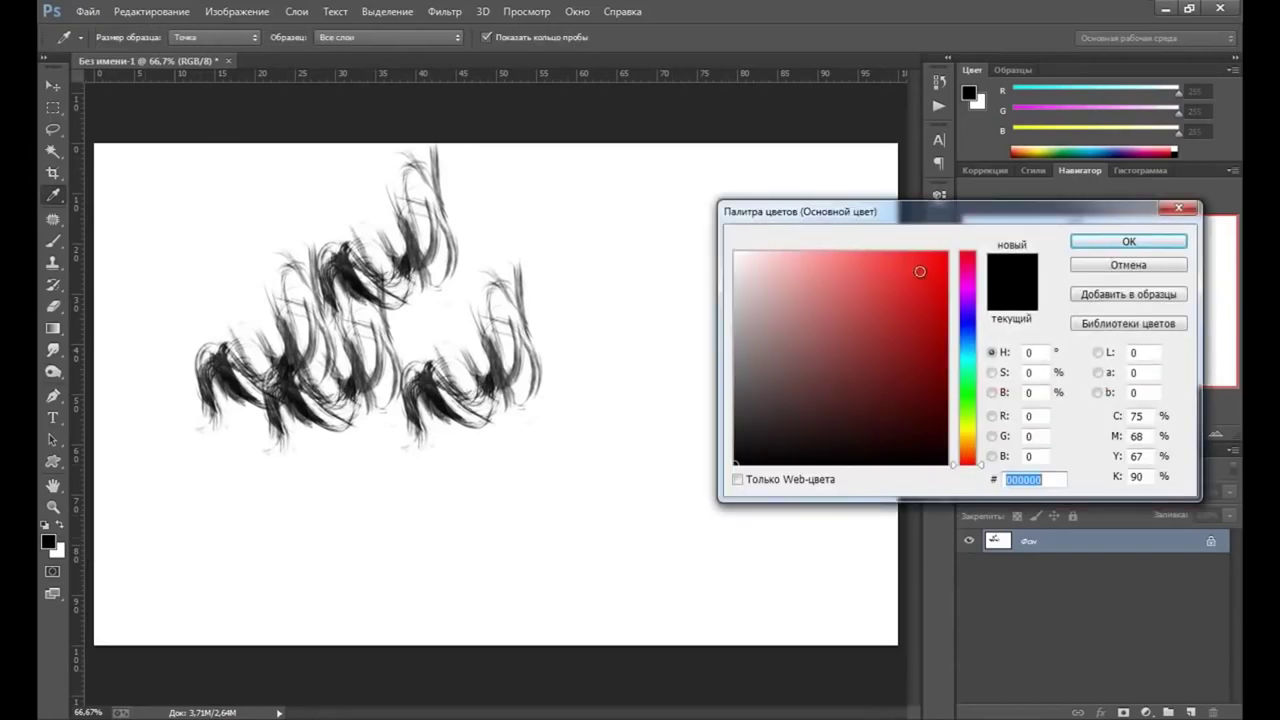
pyautogui.click(946, 254)
pyautogui.click(1082, 245)
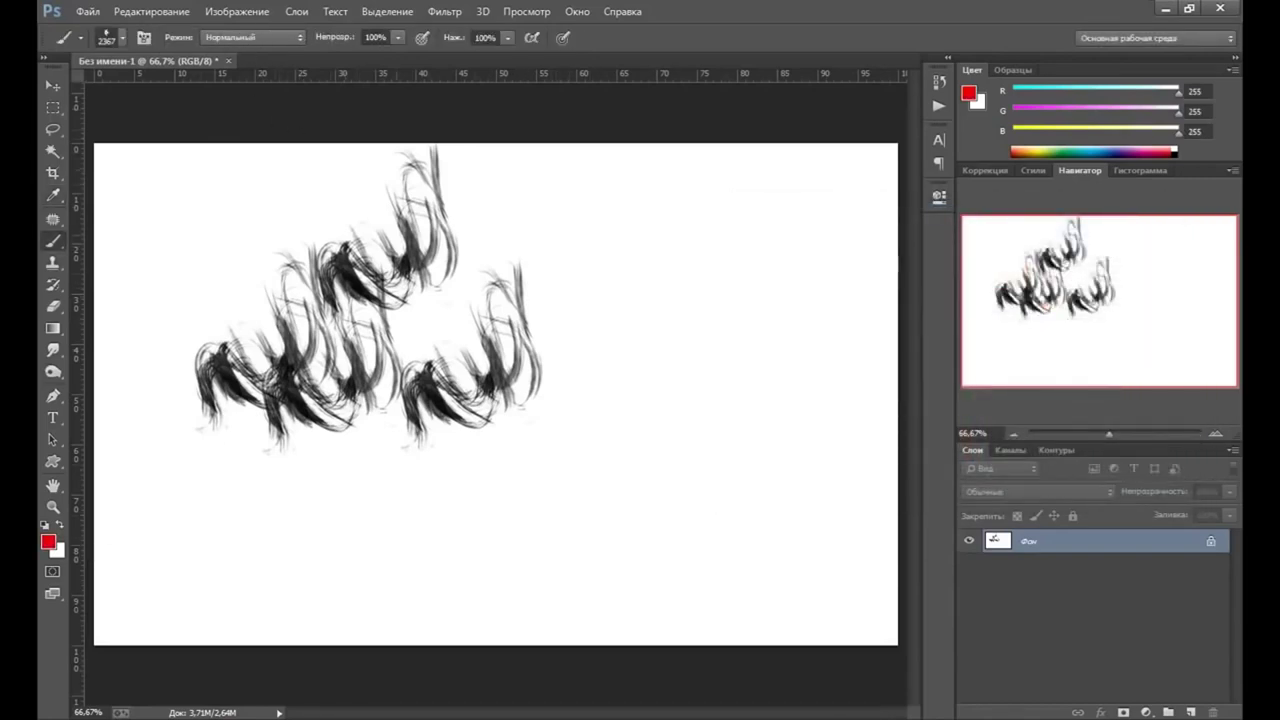
# - Paint large red strokes across the canvas's middle, enlarging the brush to 1100 px
pyautogui.press('[')
pyautogui.press('[')
pyautogui.press('[')
pyautogui.press('[')
pyautogui.press('[')
pyautogui.press('[')
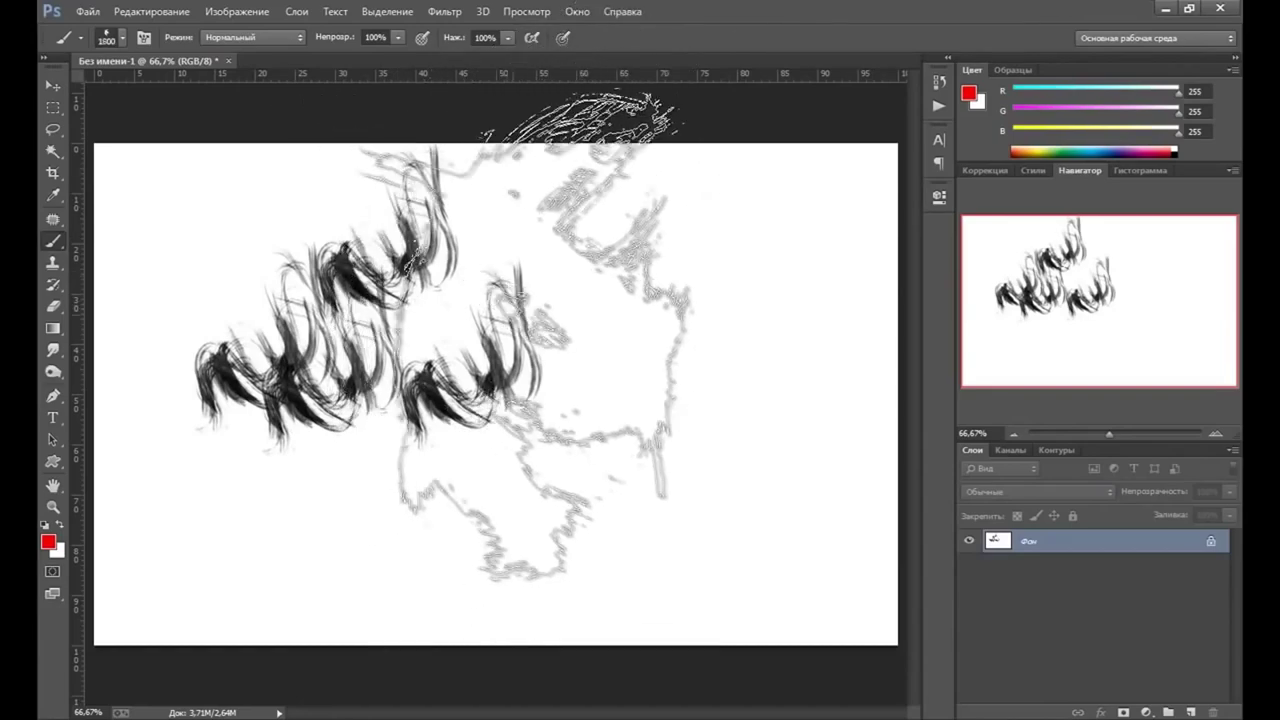
pyautogui.press('[')
pyautogui.press('[')
pyautogui.press('[')
pyautogui.press('[')
pyautogui.press('[')
pyautogui.press('[')
pyautogui.press('[')
pyautogui.press('[')
pyautogui.press('[')
pyautogui.moveTo(535, 335)
pyautogui.mouseDown()
pyautogui.moveTo(545, 370)
pyautogui.moveTo(460, 400)
pyautogui.moveTo(560, 250)
pyautogui.mouseUp()
pyautogui.press(']')
pyautogui.press(']')
pyautogui.press(']')
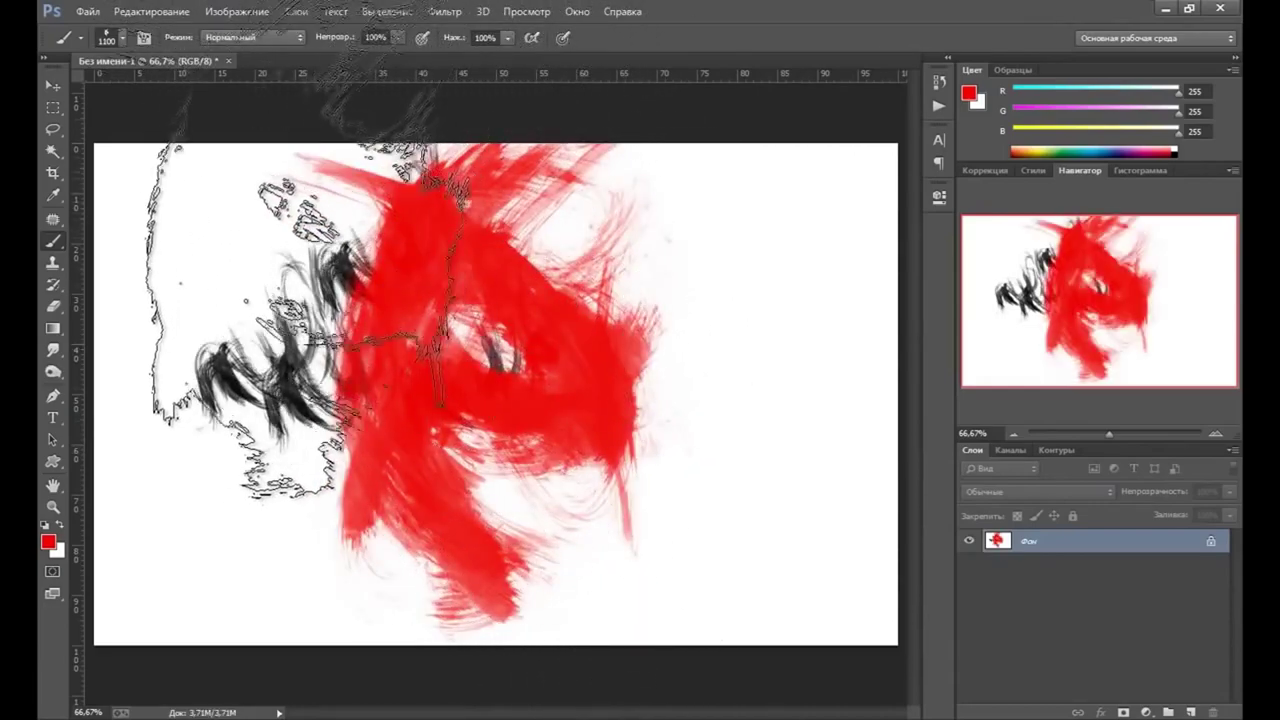
pyautogui.click(53, 86)
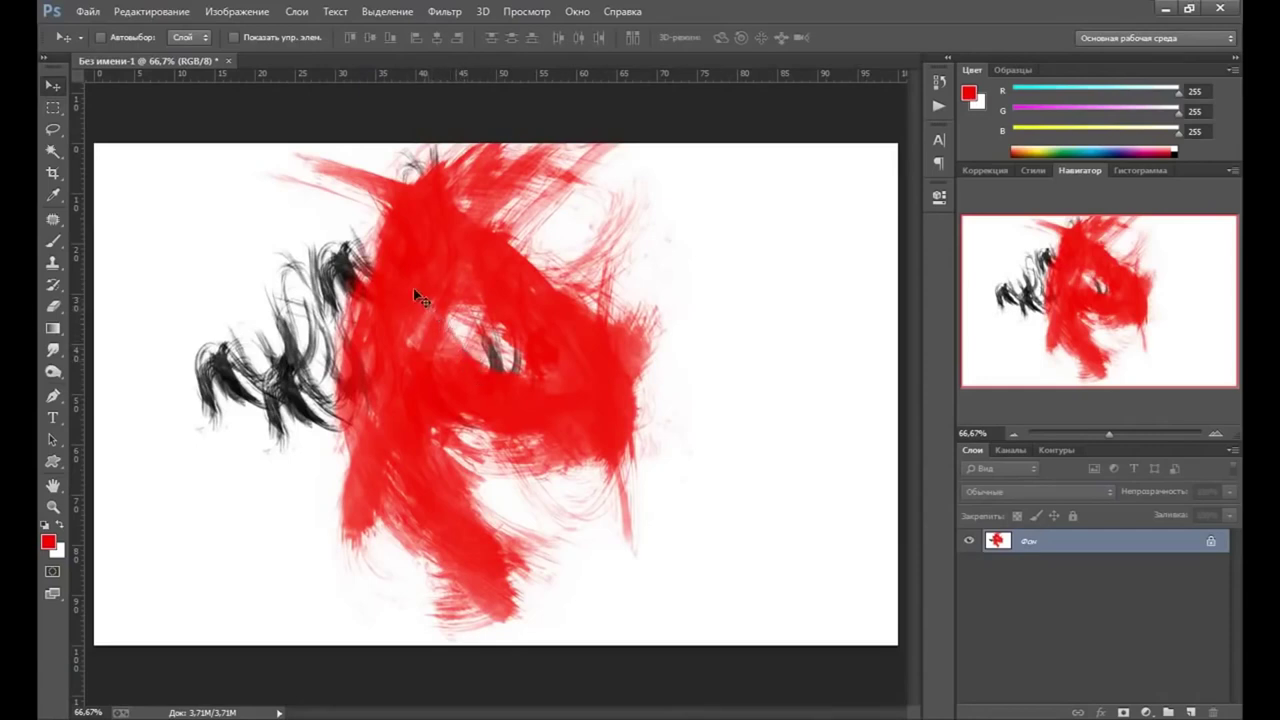
pyautogui.click(55, 240)
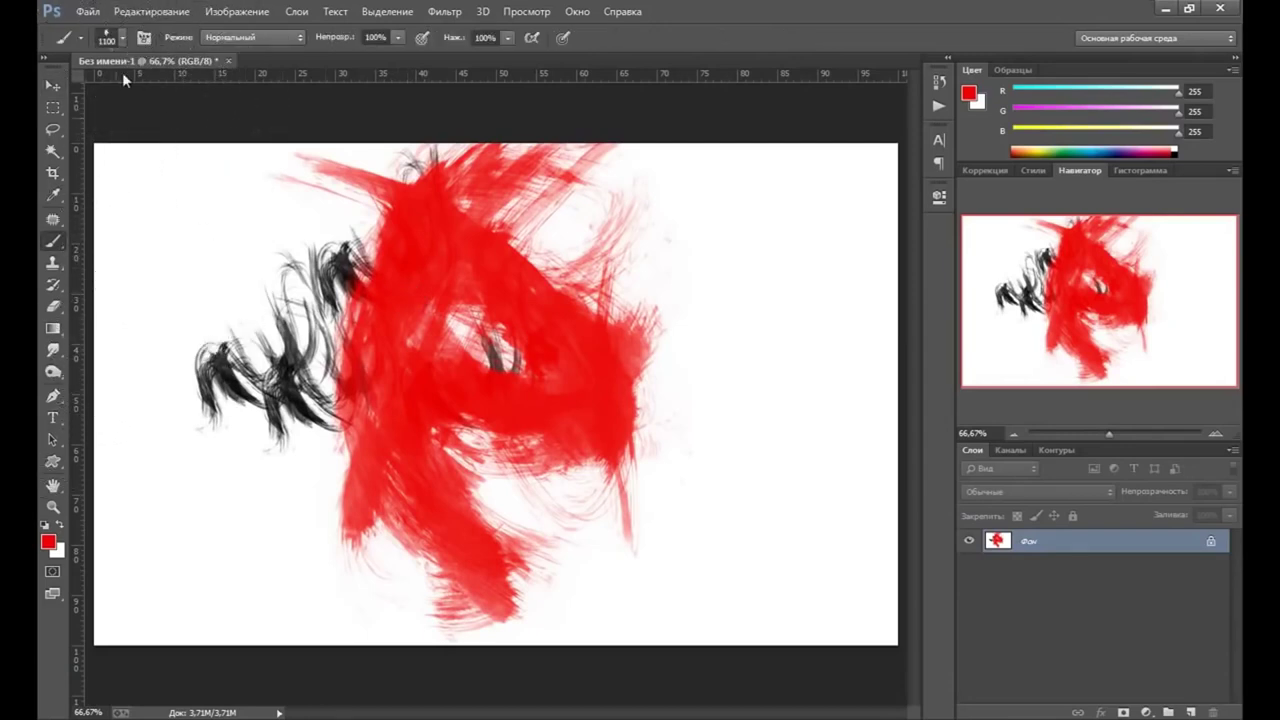
# - Show the brush preset picker scrolled back to the first brushes of the set
pyautogui.click(121, 41)
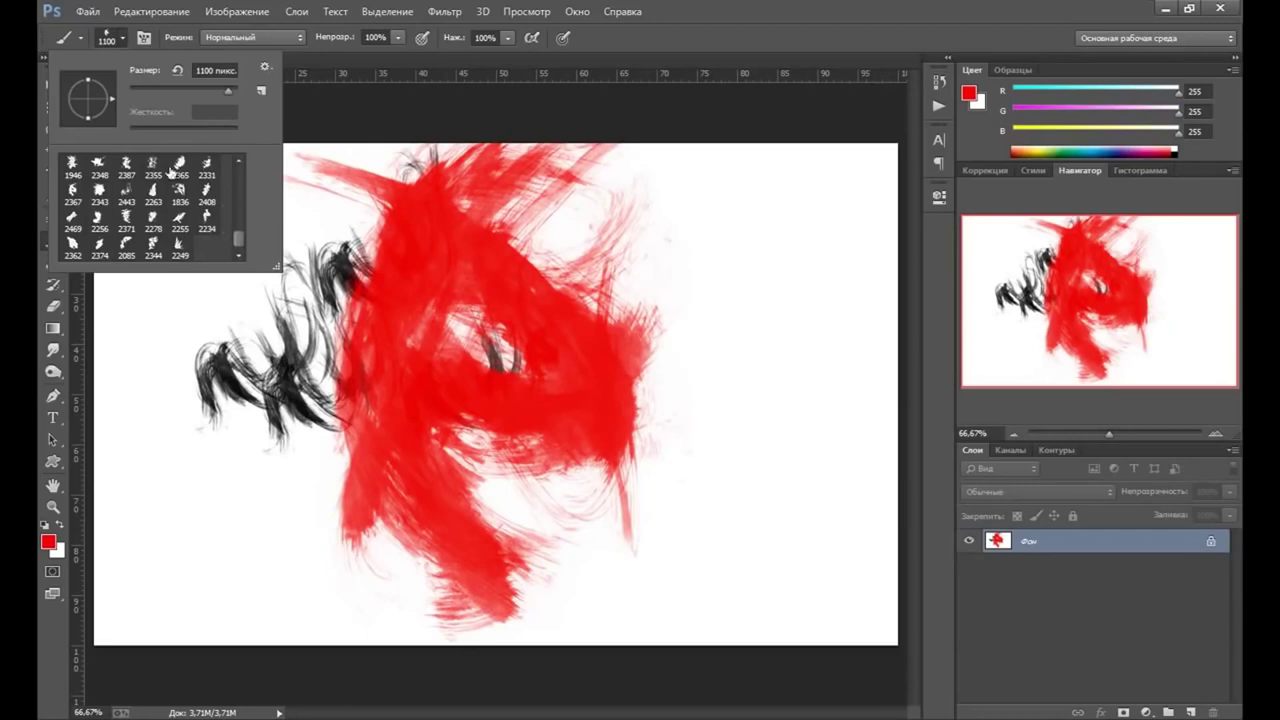
pyautogui.moveTo(239, 240)
pyautogui.mouseDown()
pyautogui.moveTo(237, 178)
pyautogui.moveTo(239, 240)
pyautogui.mouseUp()
pyautogui.moveTo(240, 238); pyautogui.dragTo(243, 175)
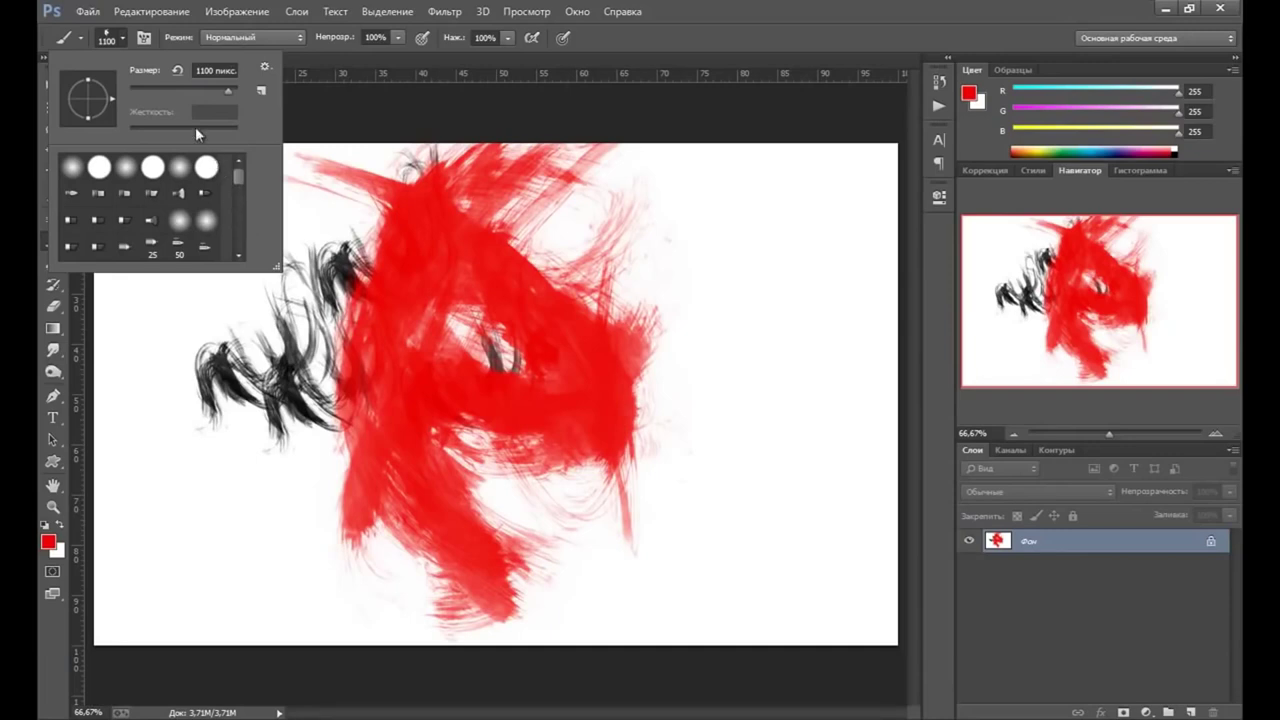
# - Reset Brushes from the picker's gear menu, confirm replacing the custom set, and scroll the defaults
pyautogui.click(267, 67)
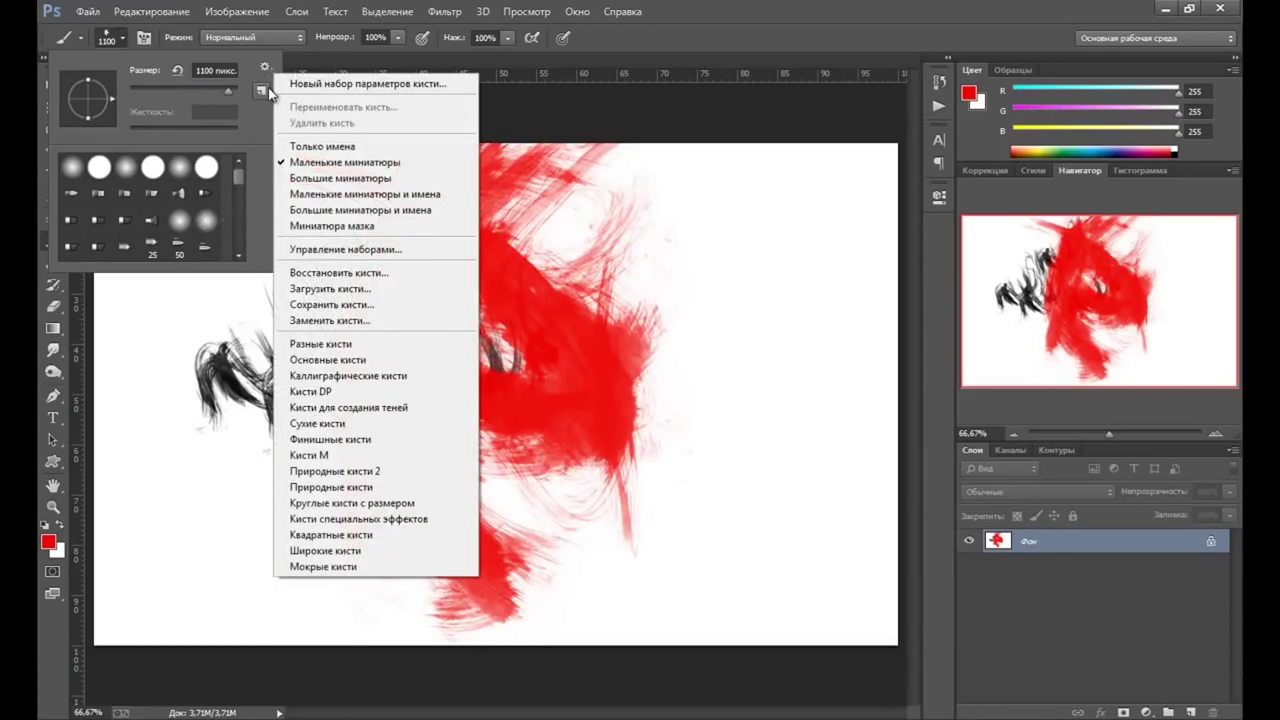
pyautogui.click(333, 277)
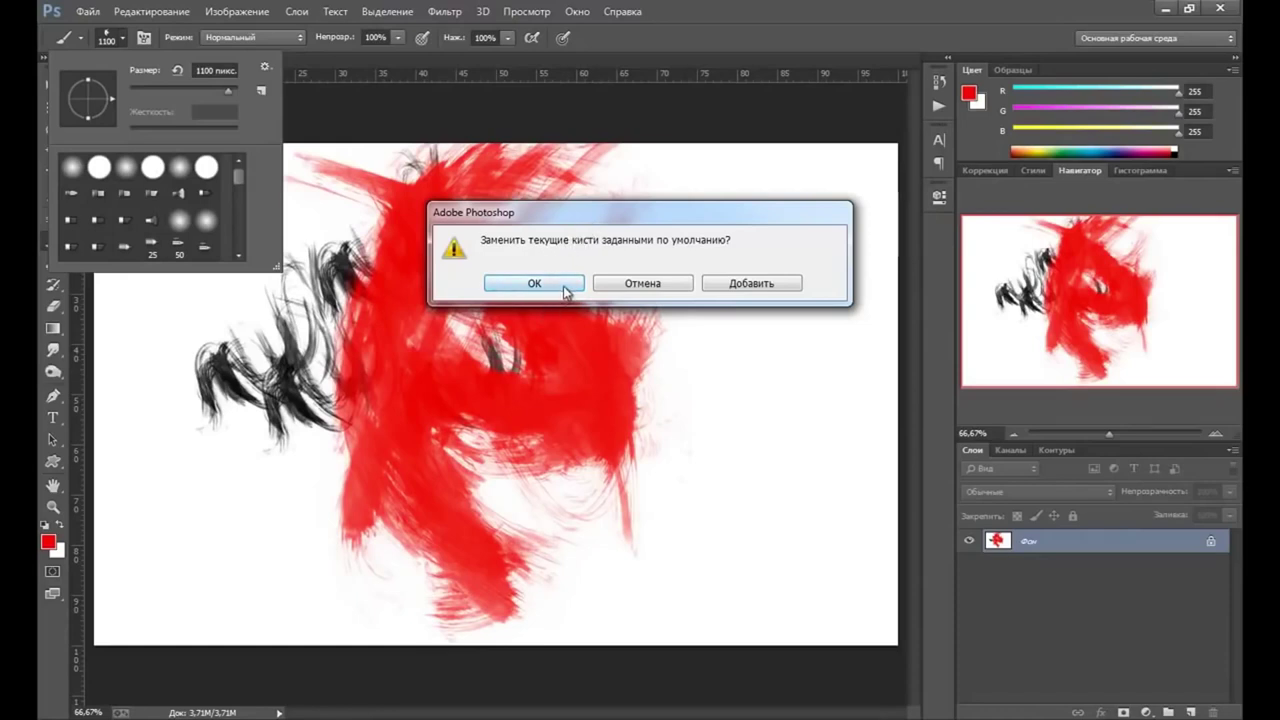
pyautogui.click(565, 285)
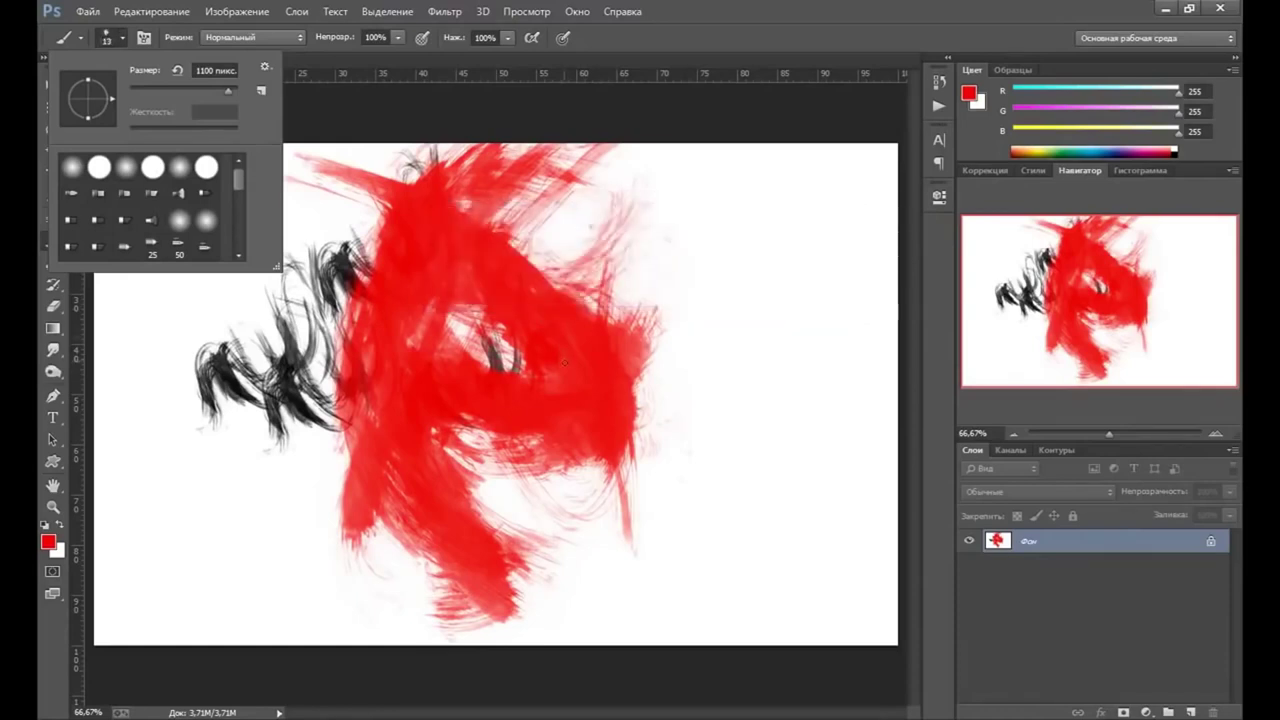
pyautogui.moveTo(236, 200); pyautogui.dragTo(236, 251)
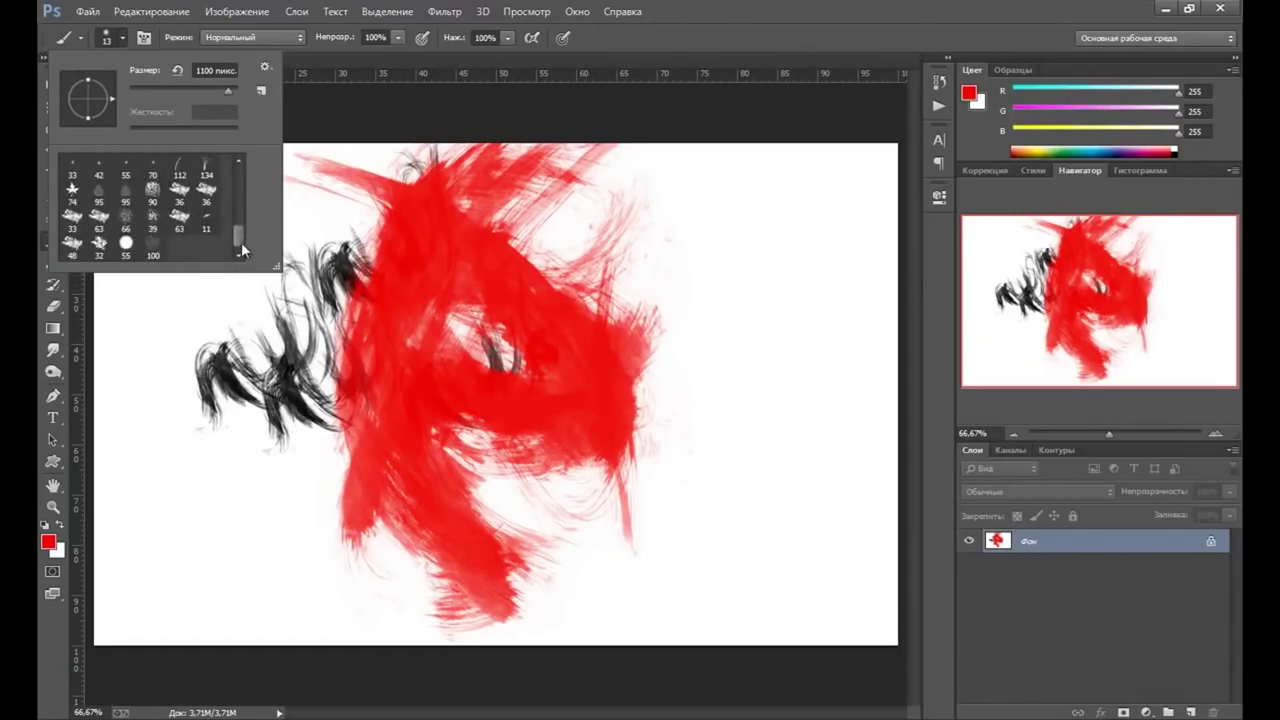
pyautogui.moveTo(238, 237); pyautogui.dragTo(243, 172)
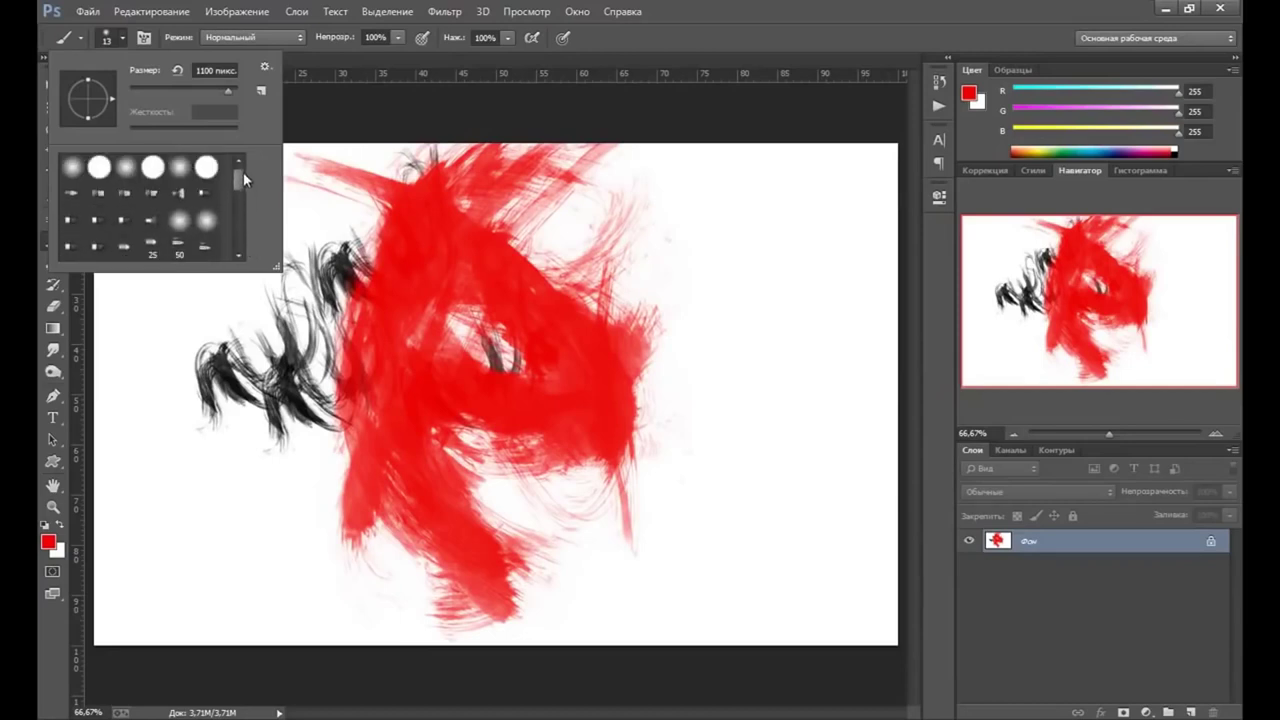